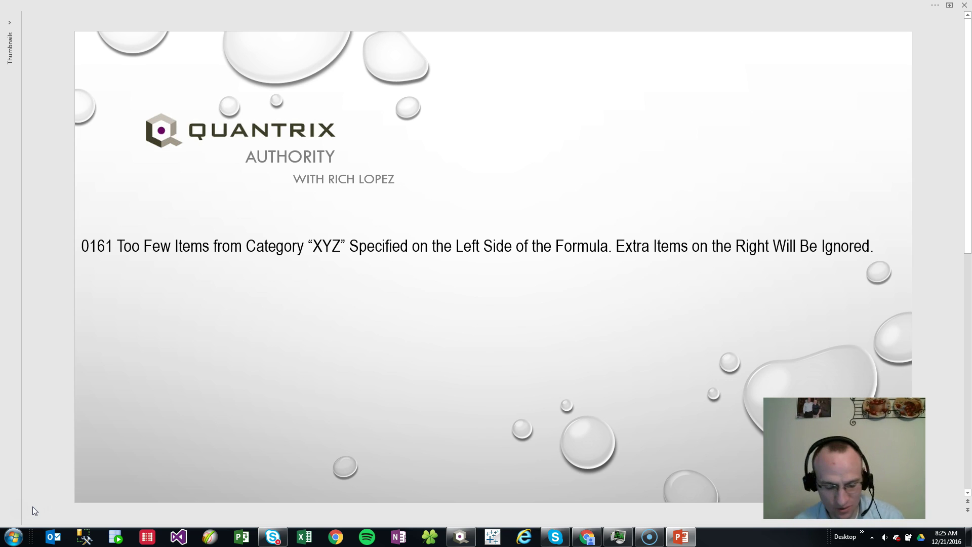
# Step: Switch from the PowerPoint title slide to the LW BUDGET model in Quantrix Modeler
pyautogui.hotkey('alt', 'Tab')
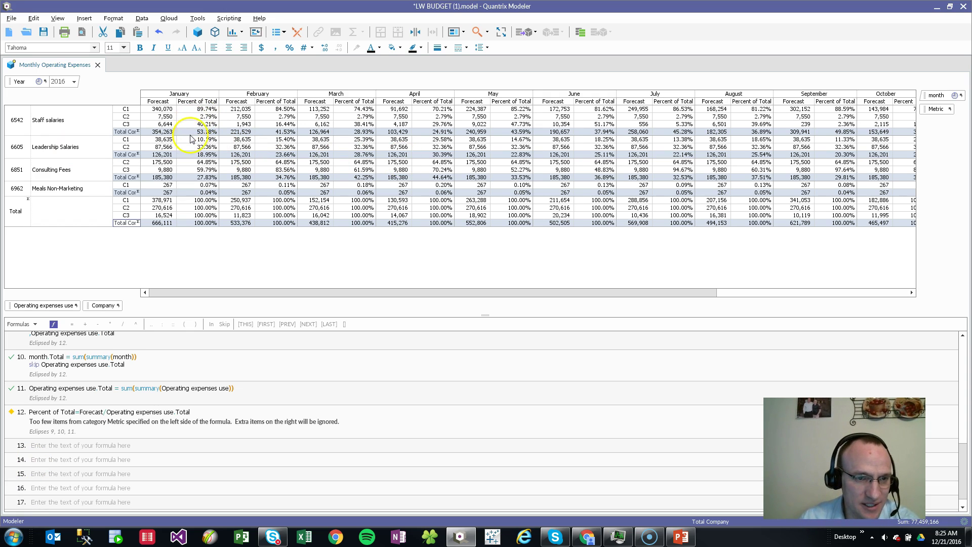
pyautogui.click(208, 117)
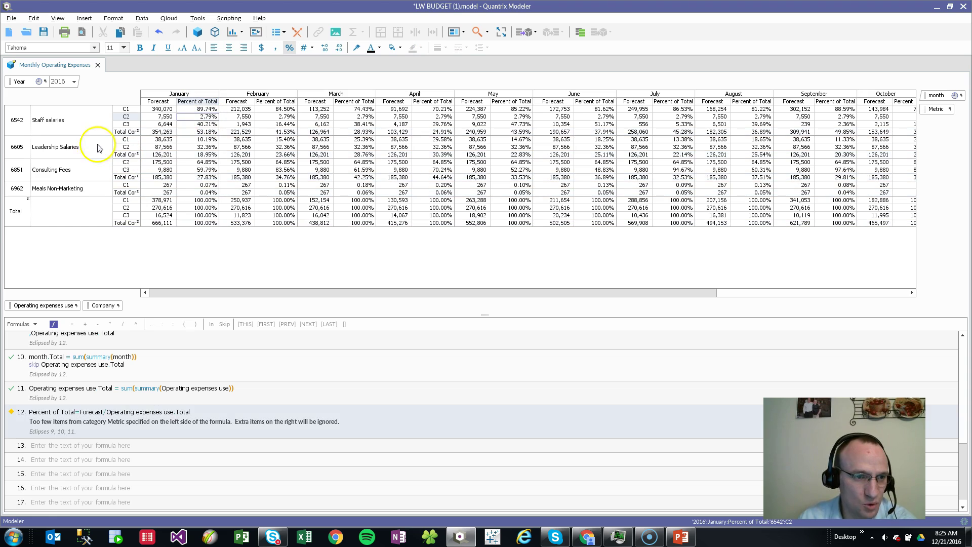
pyautogui.click(159, 111)
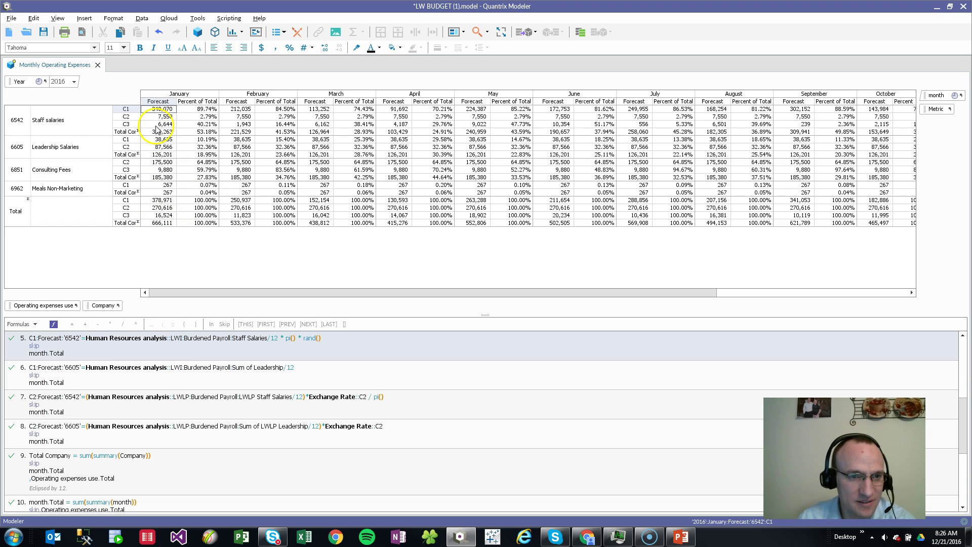
pyautogui.click(26, 218)
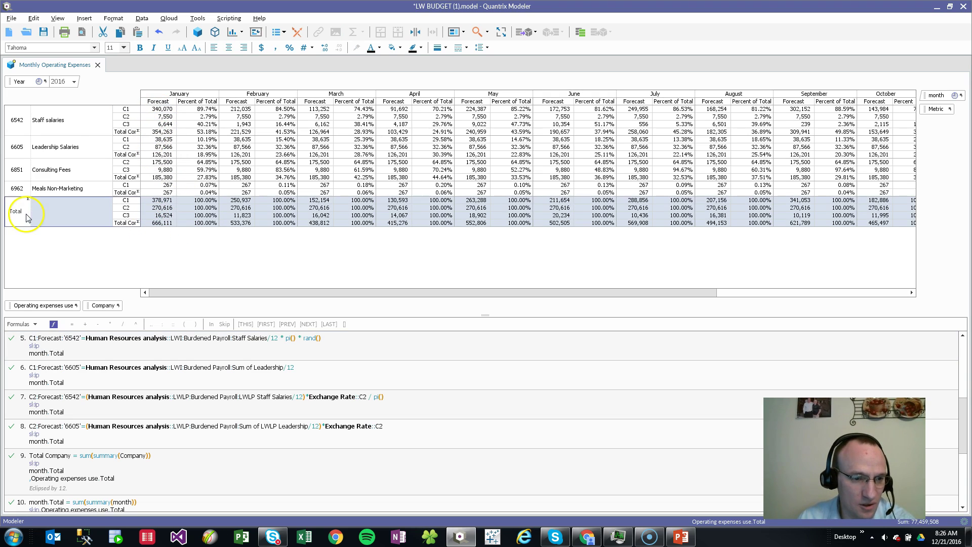
pyautogui.click(154, 223)
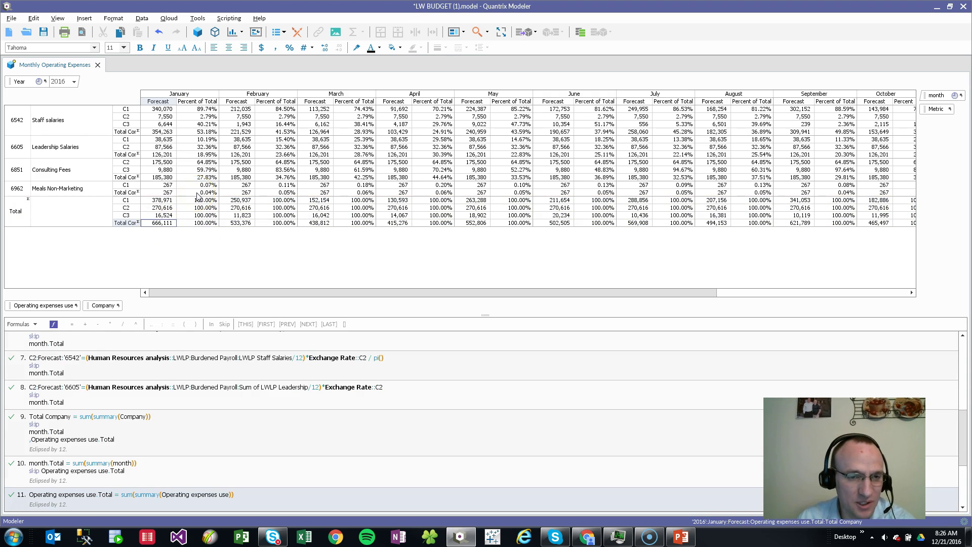
pyautogui.click(194, 110)
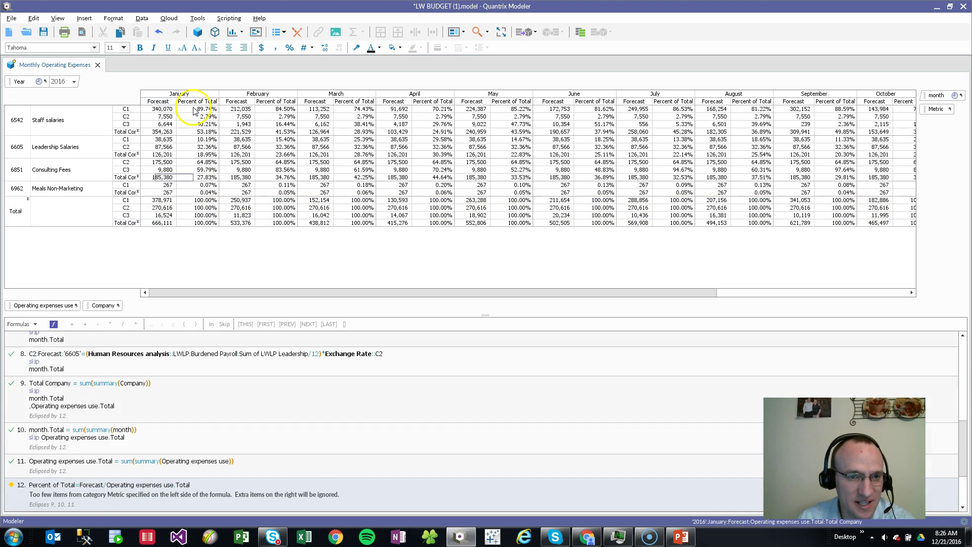
pyautogui.moveTo(194, 110); pyautogui.dragTo(200, 200)
pyautogui.click(115, 311)
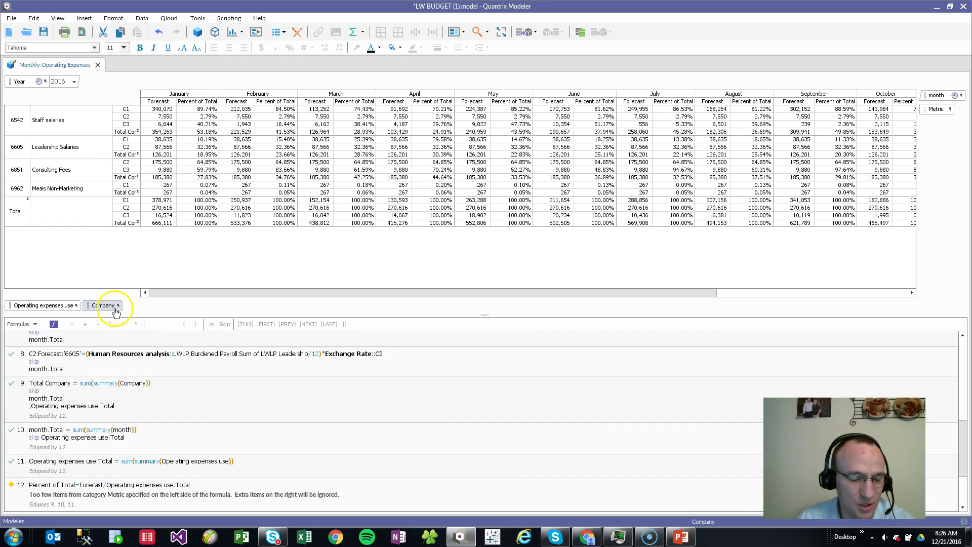
# Step: Filter the grid to Total Company per account, review formula 12, and select Leadership Salaries' January Percent of Total
pyautogui.moveTo(115, 311); pyautogui.dragTo(129, 83)
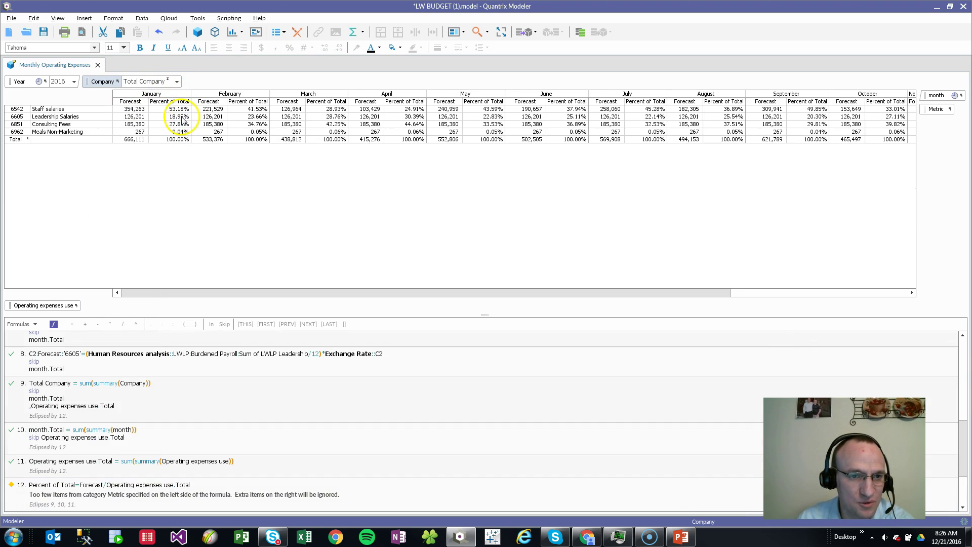
pyautogui.moveTo(170, 109); pyautogui.dragTo(171, 134)
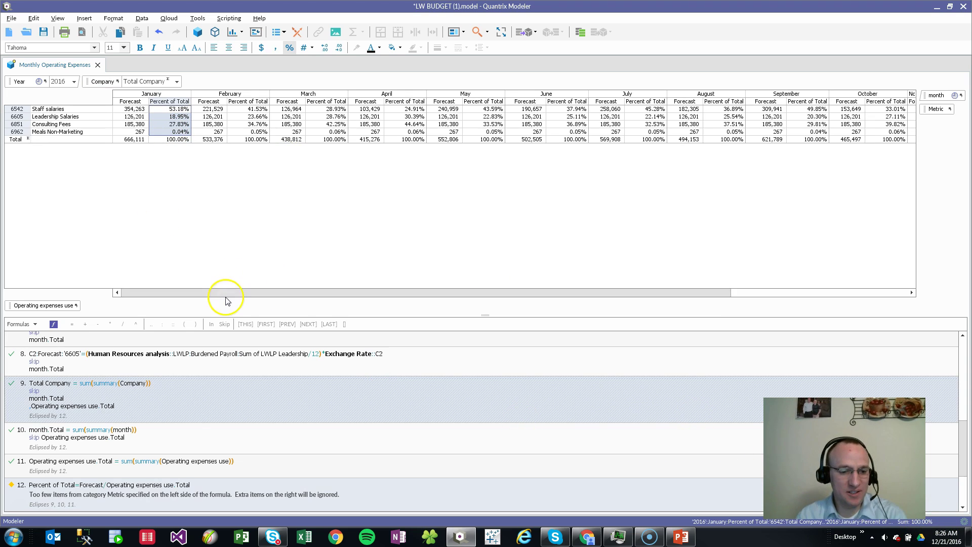
pyautogui.click(201, 467)
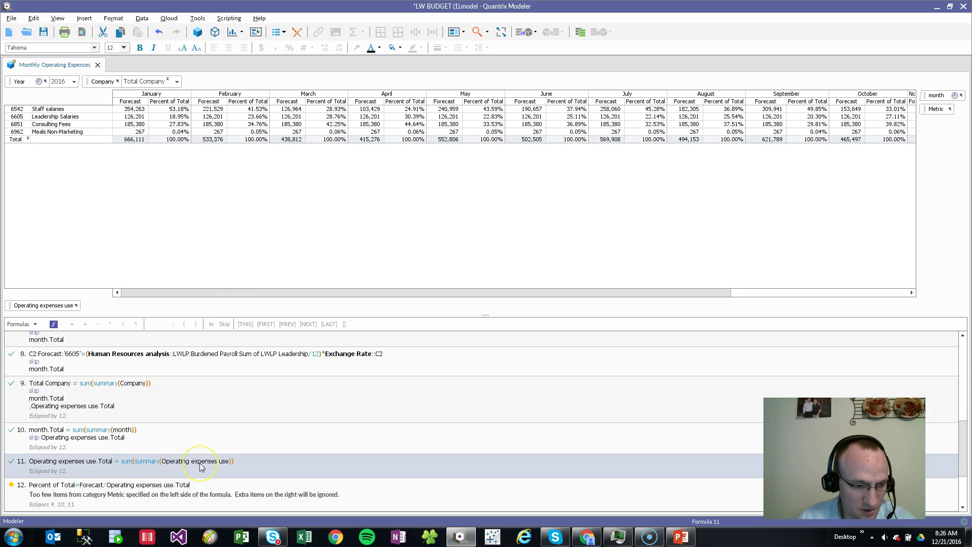
pyautogui.press('Down')
pyautogui.press('Down')
pyautogui.press('Down')
pyautogui.press('Down')
pyautogui.press('Down')
pyautogui.press('Down')
pyautogui.press('Down')
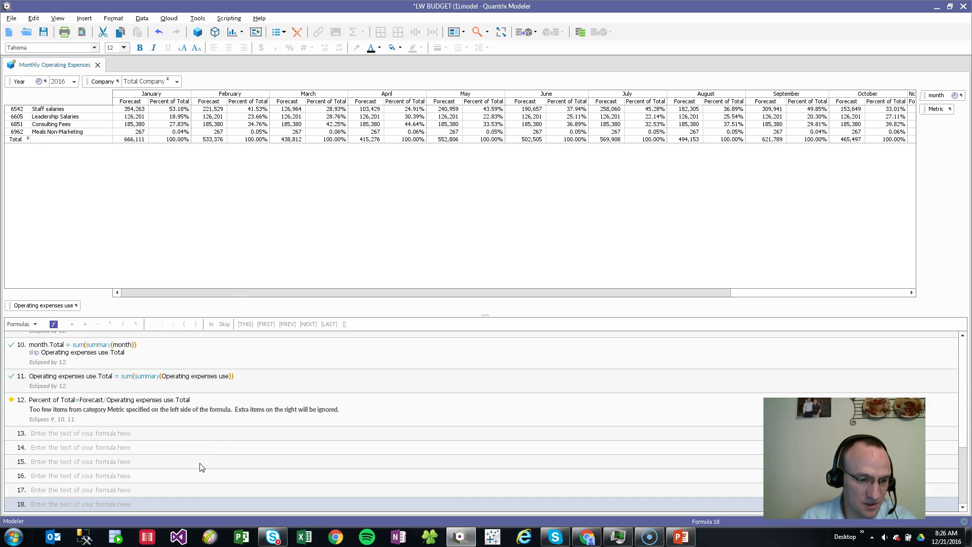
pyautogui.click(169, 124)
pyautogui.click(124, 448)
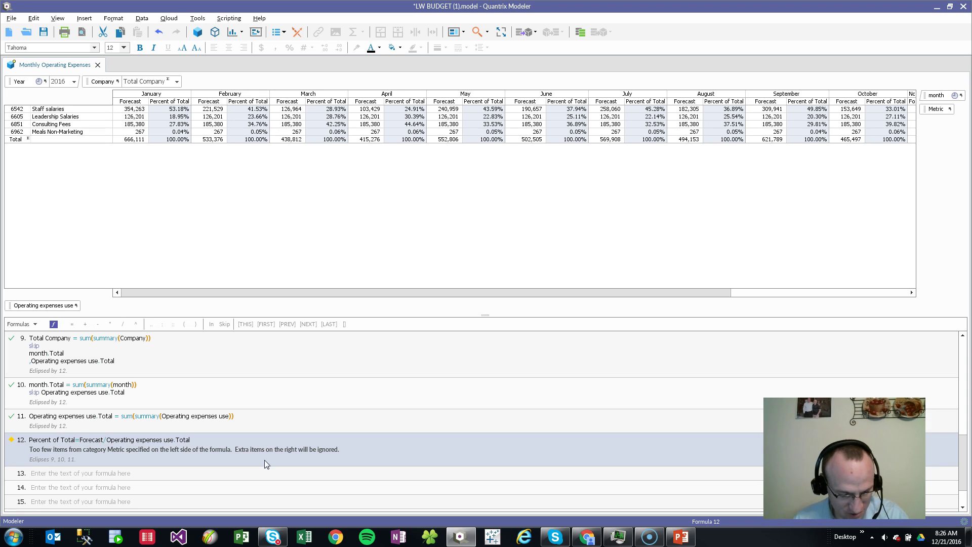
pyautogui.click(162, 119)
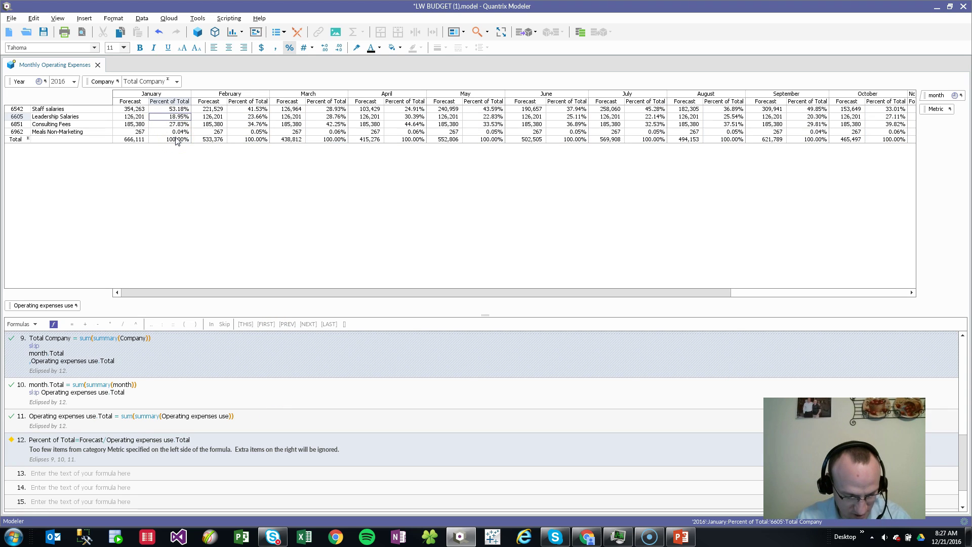
# Step: Trace Staff salaries' January 53.18% in the Dependency Inspector to the 354,263 Forecast and 666,111 total
pyautogui.hotkey('ctrl', 'shift', 'd')
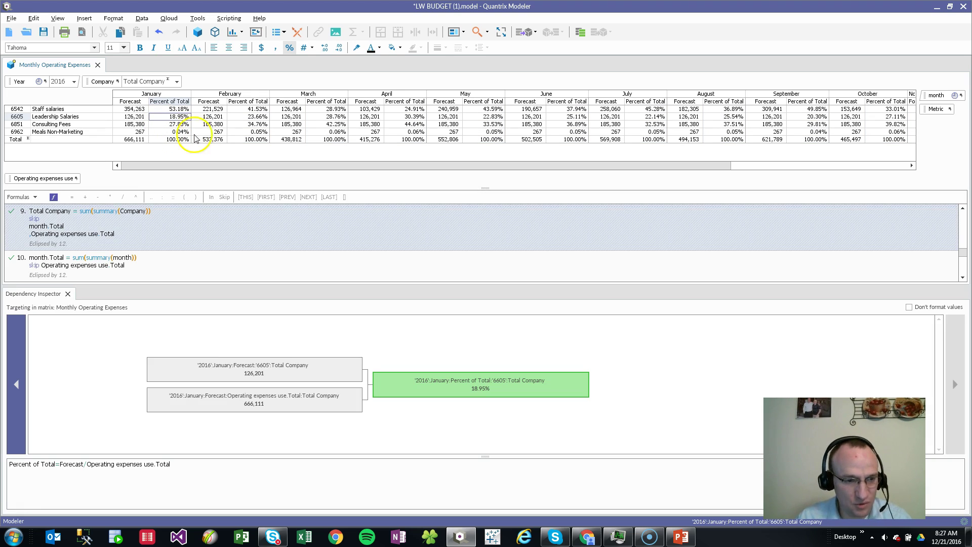
pyautogui.click(165, 188)
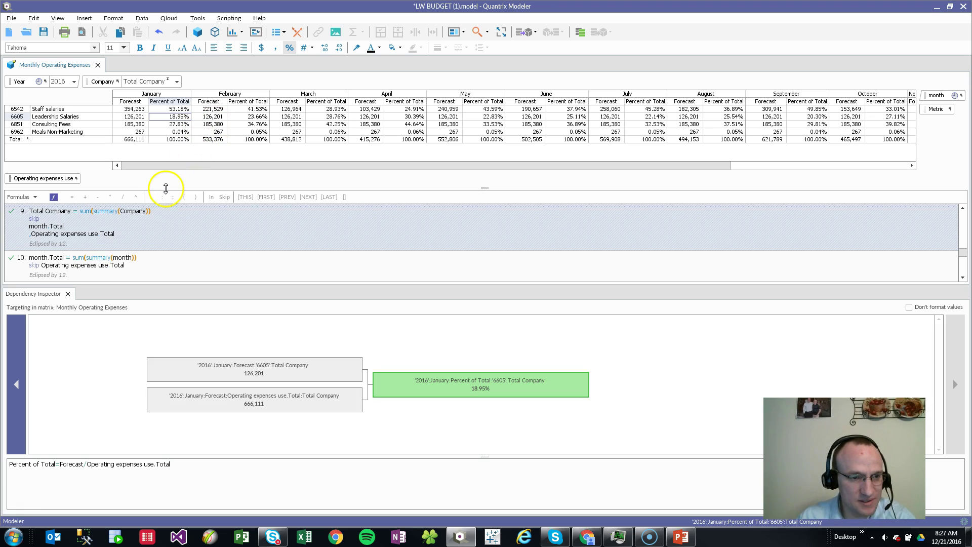
pyautogui.click(169, 109)
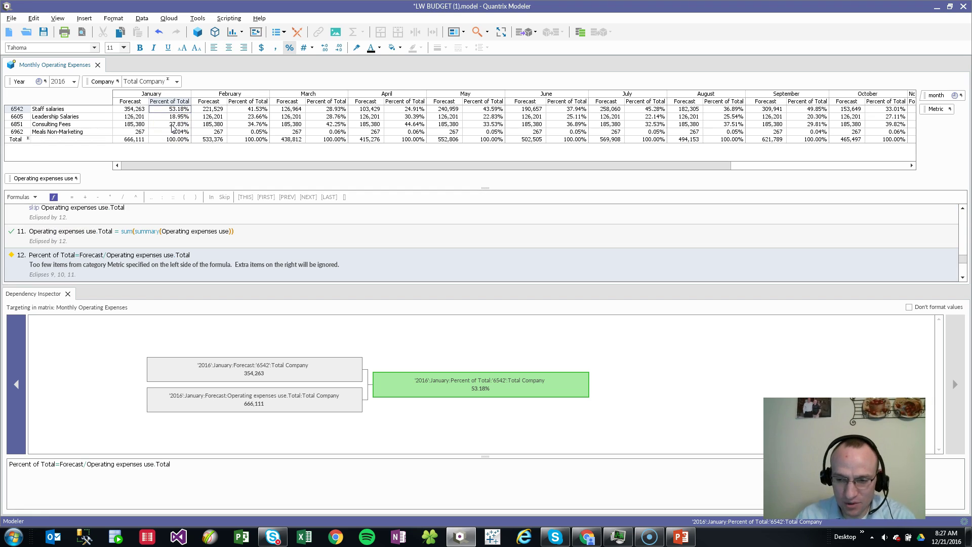
pyautogui.click(565, 253)
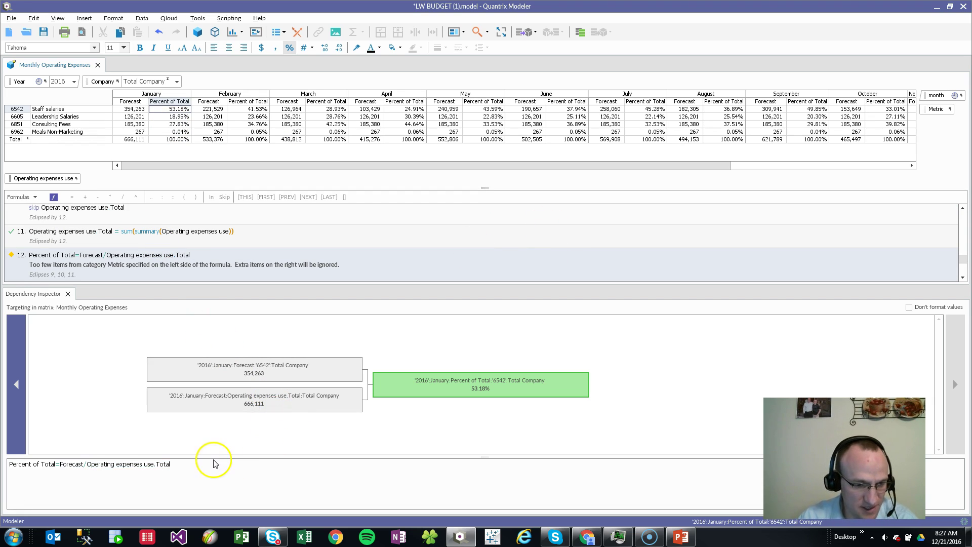
pyautogui.moveTo(103, 468)
pyautogui.moveTo(72, 468)
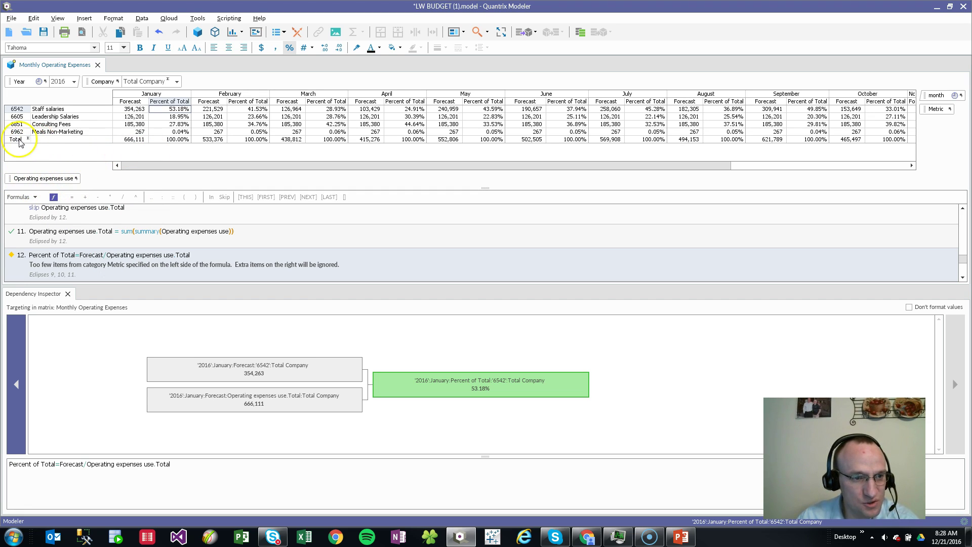
# Step: Check the January 666,111 Total forecast, then put formula 12, Percent of Total=Forecast/Operating expenses use.Total, into edit mode
pyautogui.click(127, 143)
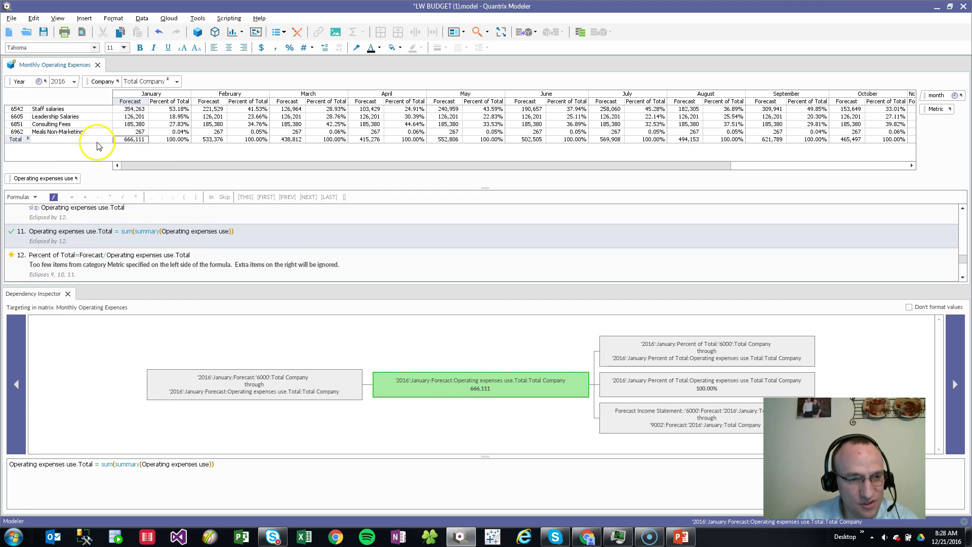
pyautogui.moveTo(127, 145)
pyautogui.mouseDown()
pyautogui.moveTo(174, 145)
pyautogui.moveTo(137, 146)
pyautogui.mouseUp()
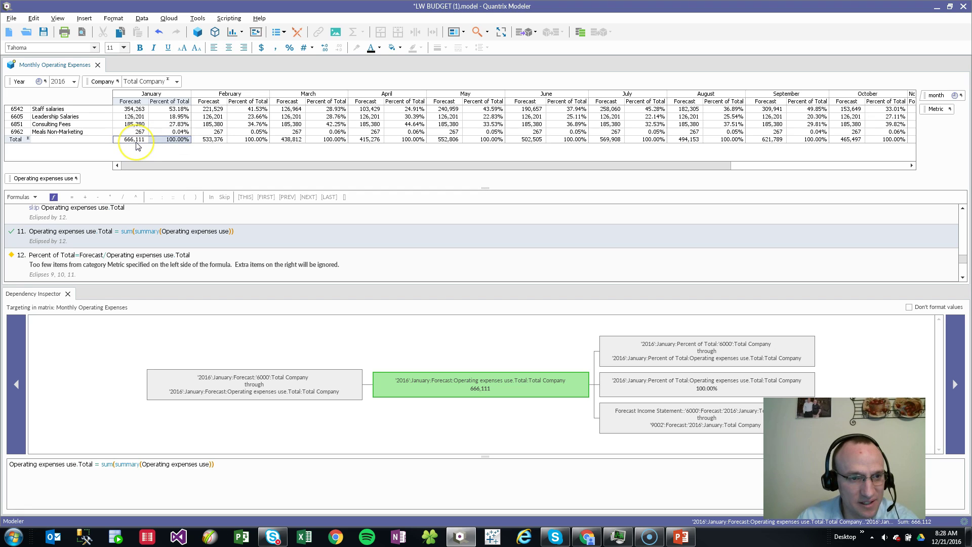
pyautogui.click(137, 145)
pyautogui.moveTo(229, 263); pyautogui.dragTo(206, 257)
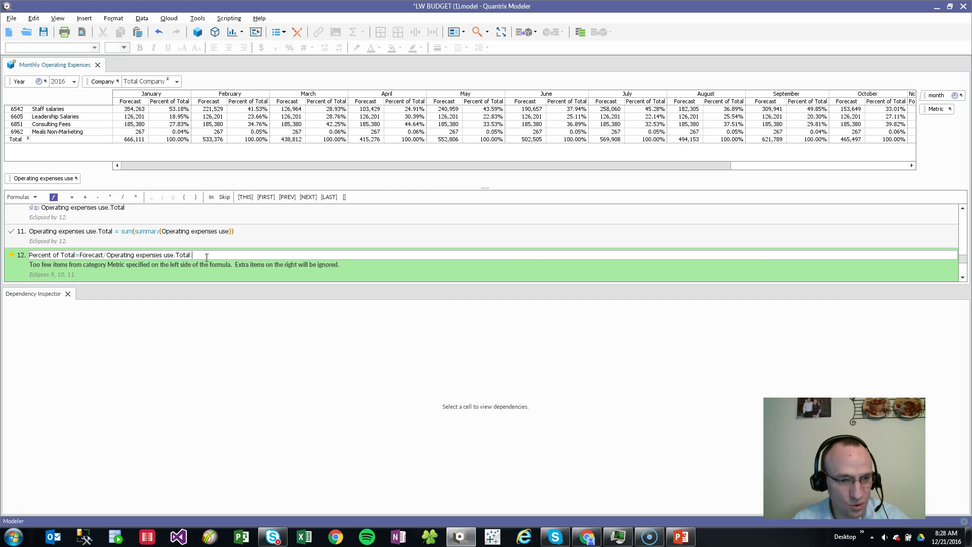
pyautogui.write(':')
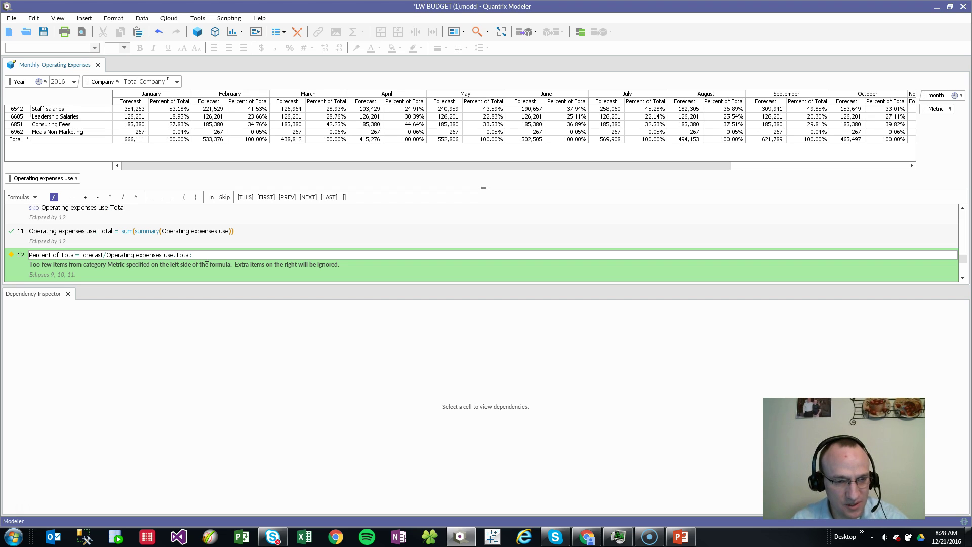
pyautogui.write('Forecast')
pyautogui.press('Return')
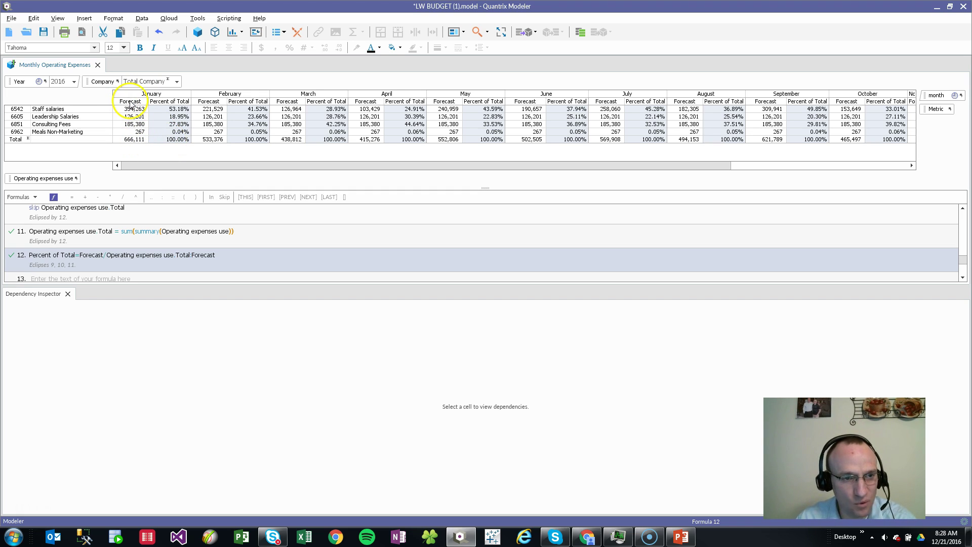
pyautogui.moveTo(131, 142); pyautogui.dragTo(171, 145)
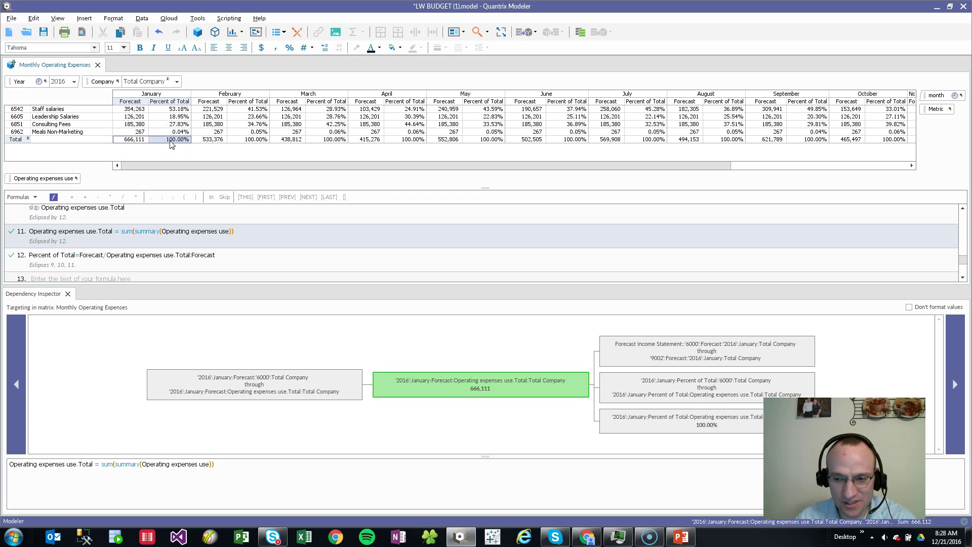
pyautogui.hotkey('ctrl', 'z')
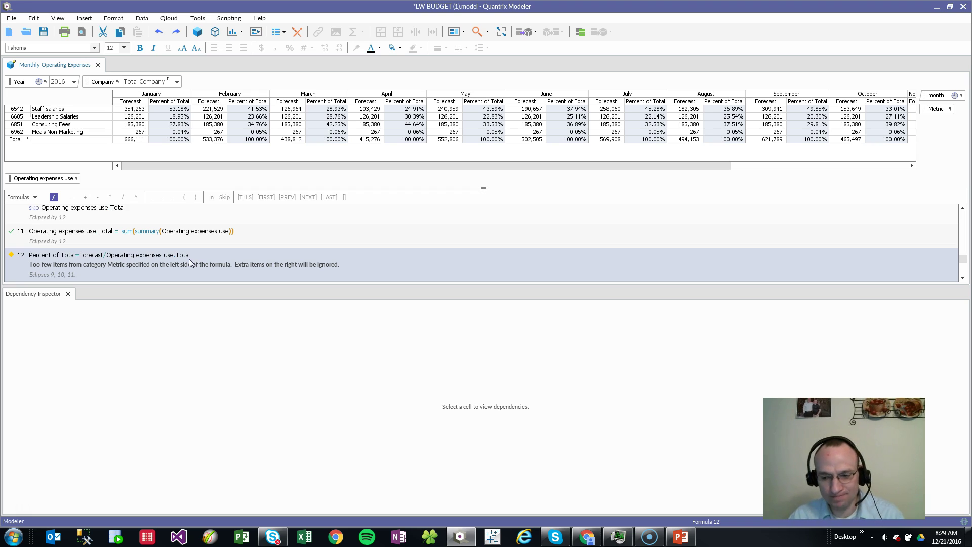
# Step: Return to the PowerPoint presentation and advance to the closing contact slide
pyautogui.hotkey('alt', 'Tab')
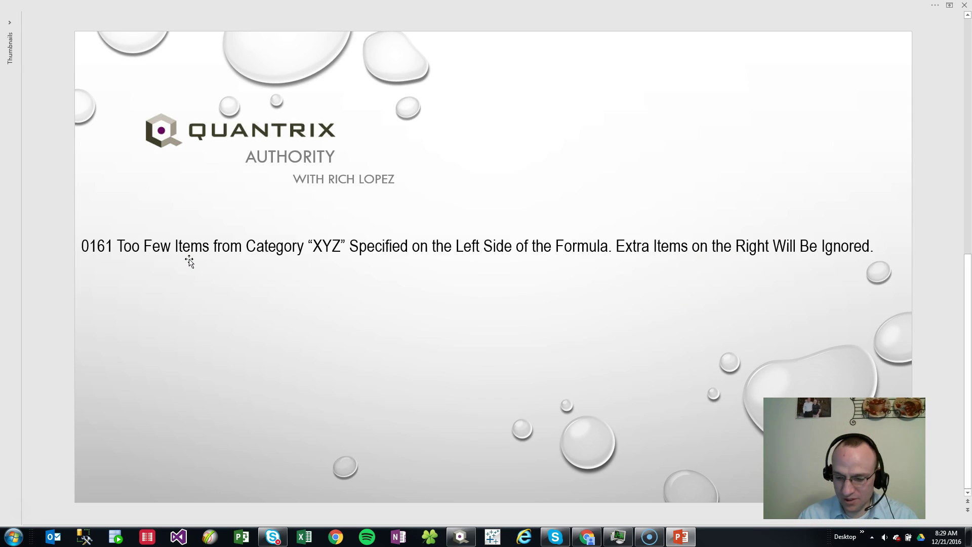
pyautogui.scroll(-1, 188, 260)
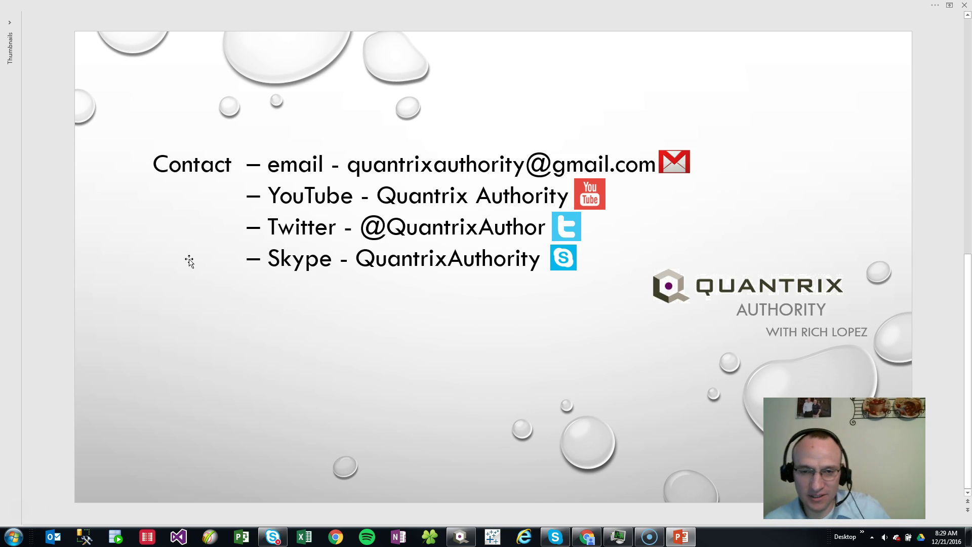